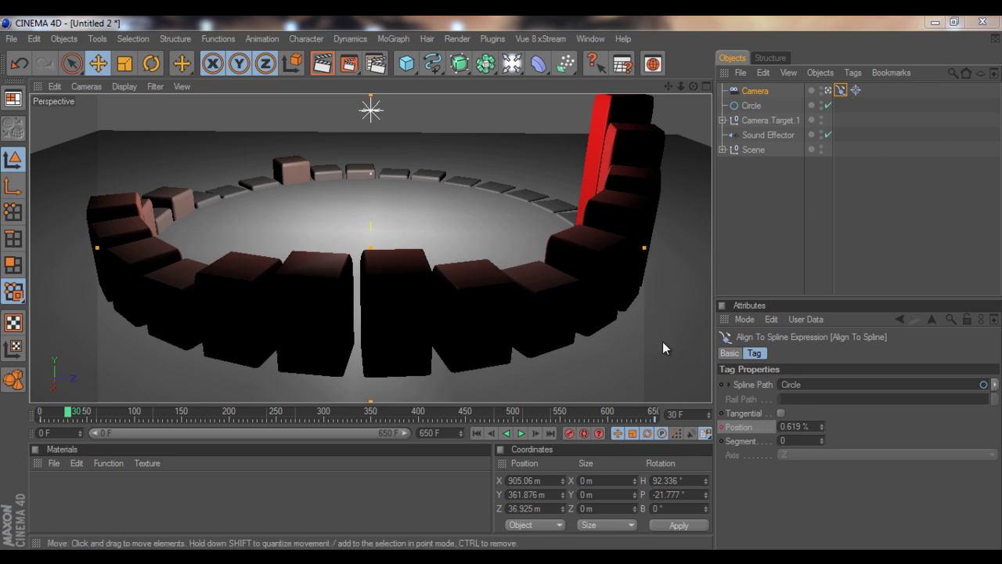
Scrub the timeline to frame 650 to preview the existing Align to Spline camera orbit.
left_click_drag(648, 416, 665, 396)
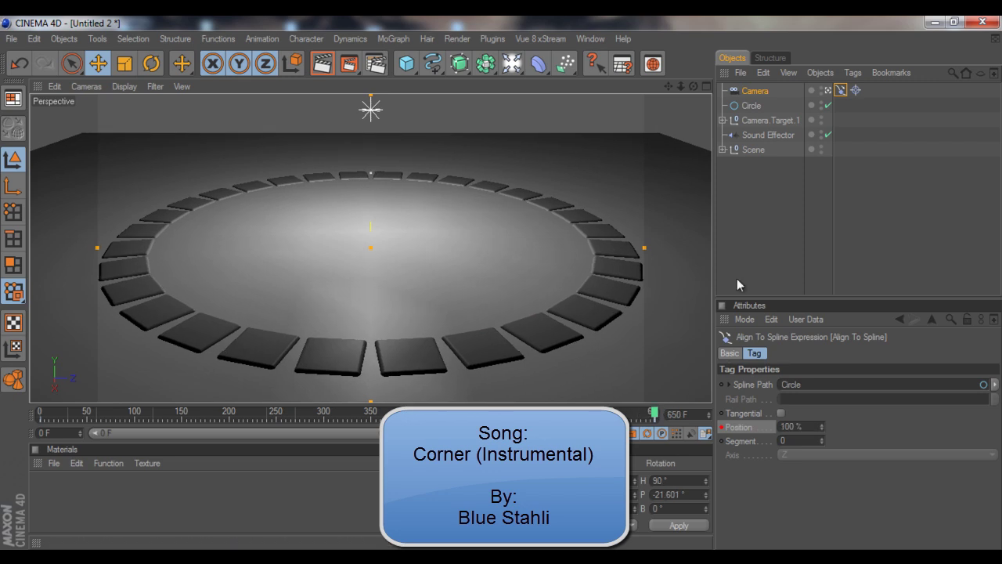
Delete the old Camera and Circle, then add a new Circle spline lying in the XZ plane.
left_click(752, 105, "ctrl")
key("Delete")
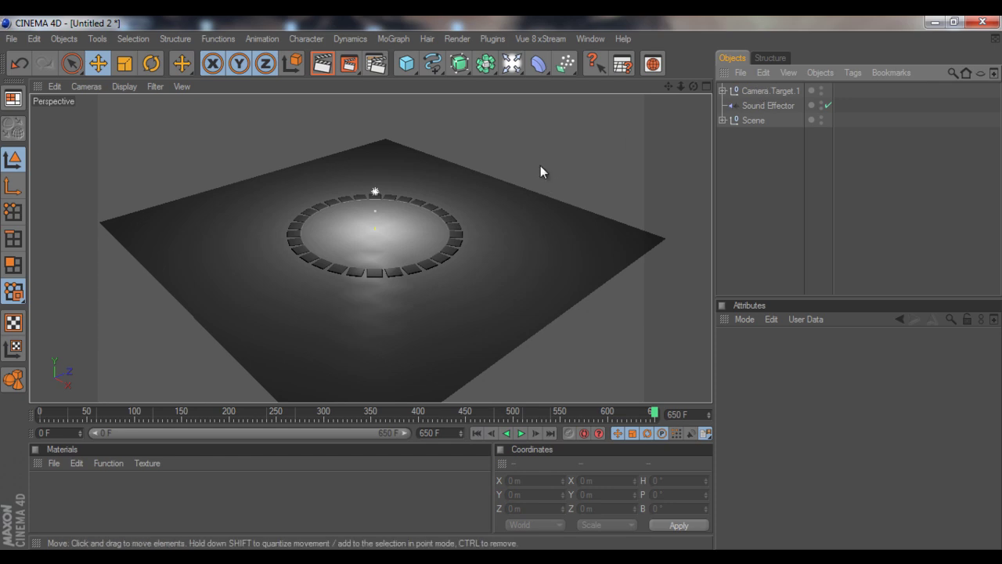
left_click(432, 64)
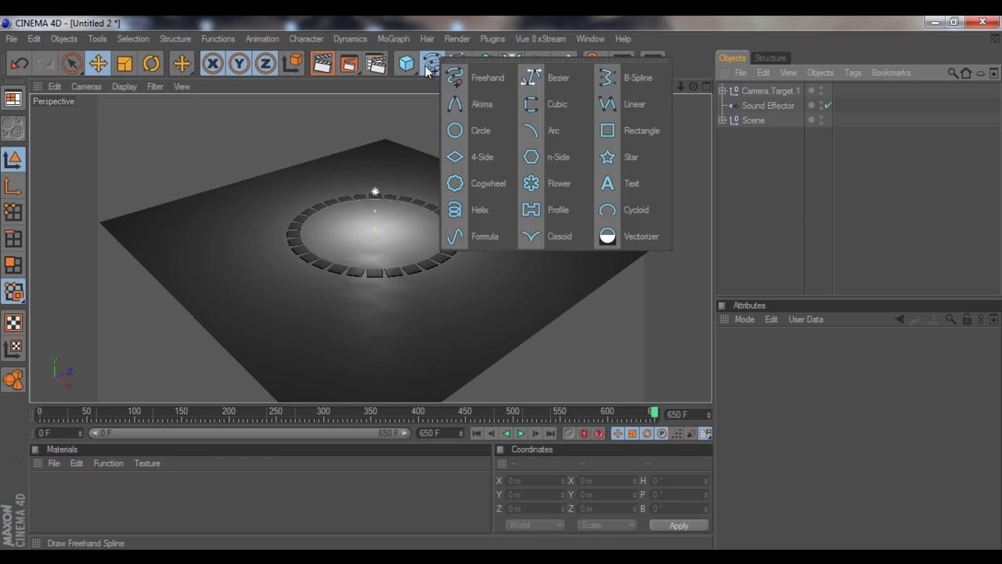
left_click(470, 138)
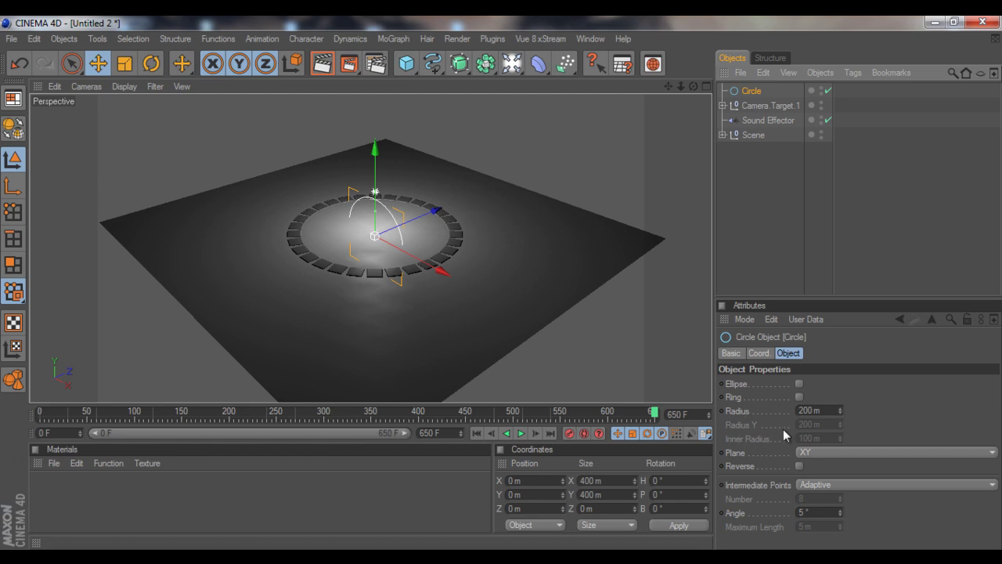
left_click(821, 454)
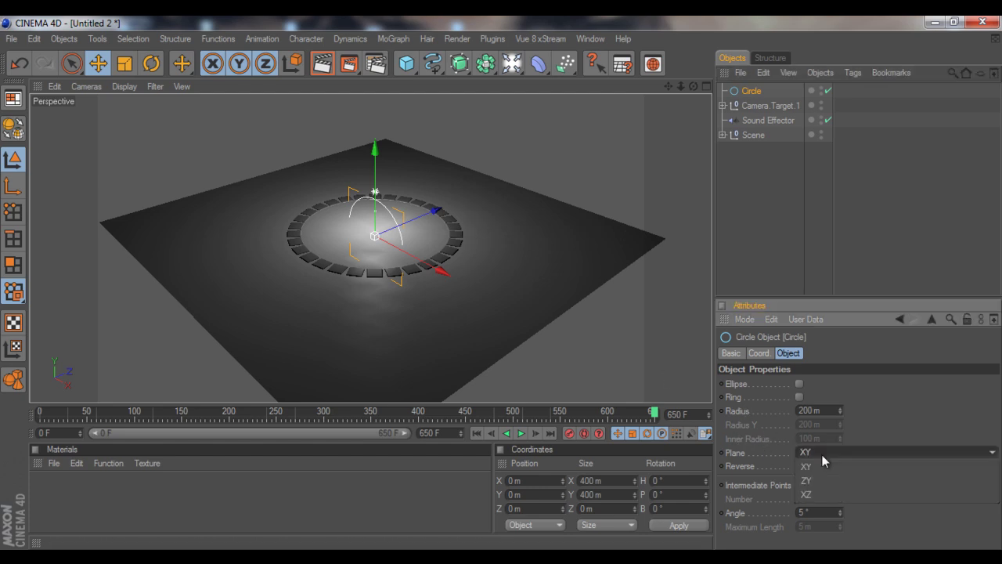
left_click(821, 495)
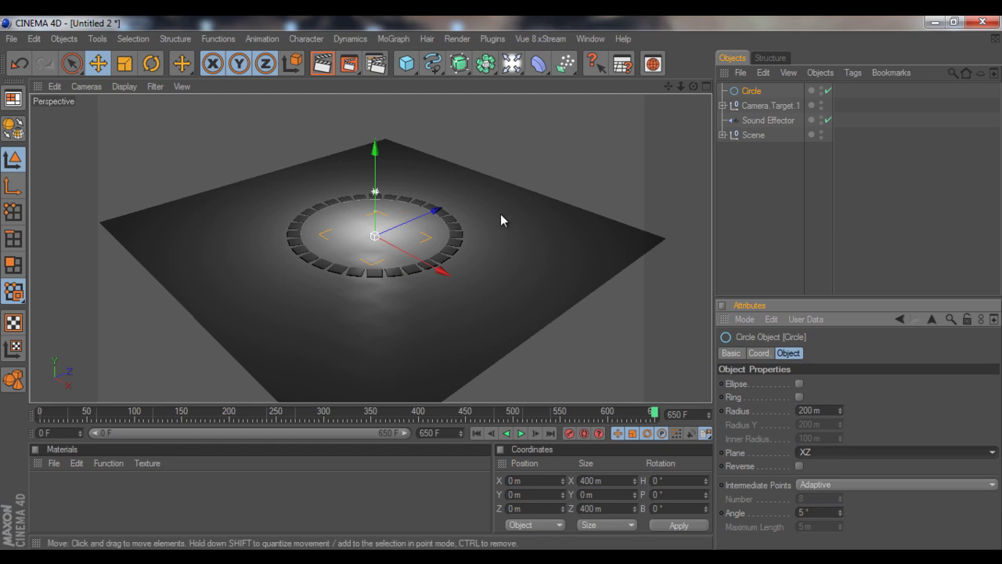
Raise the circle to about 377 m on Y and enlarge it to about 1855 m across.
middle_click(275, 299)
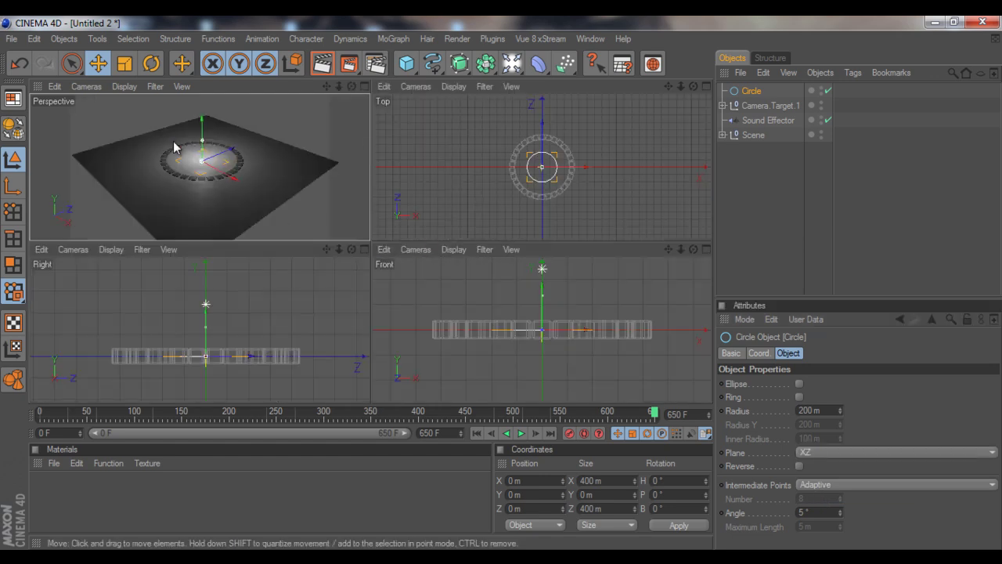
left_click_drag(202, 129, 369, 239)
middle_click(458, 185)
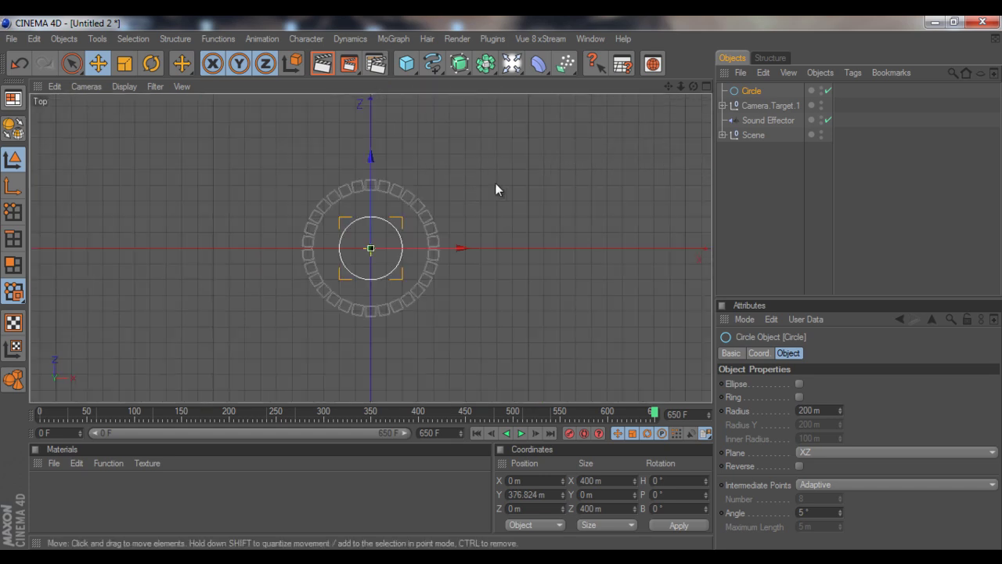
key("t")
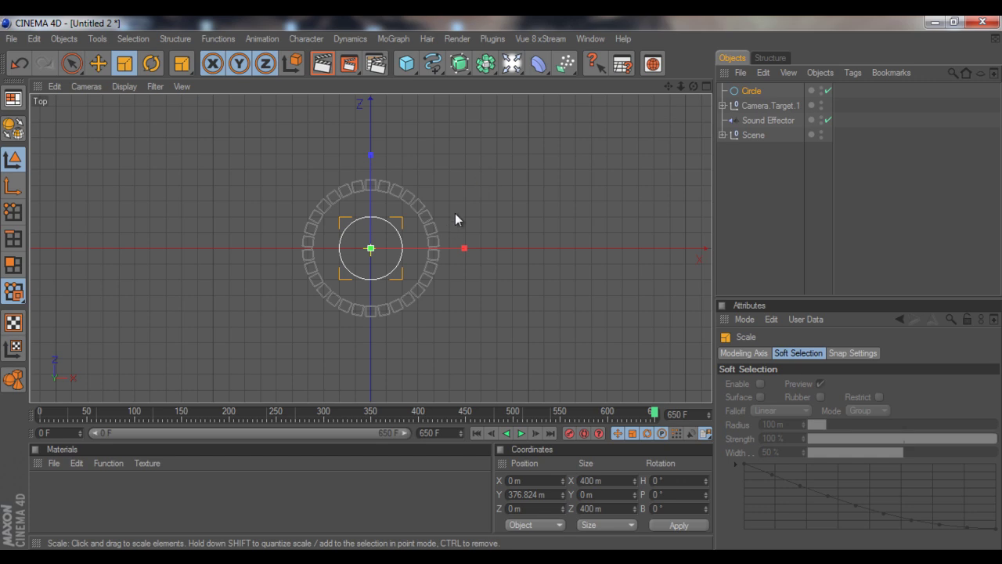
left_click_drag(457, 218, 502, 289)
left_click_drag(446, 223, 503, 290)
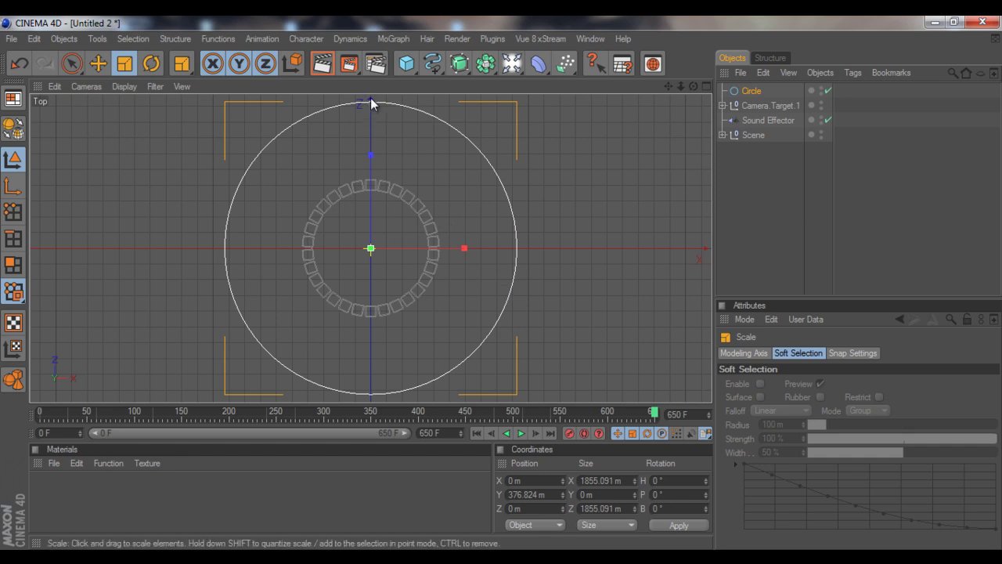
Tilt the circle 5° in pitch with the Rotate tool.
middle_click(540, 217)
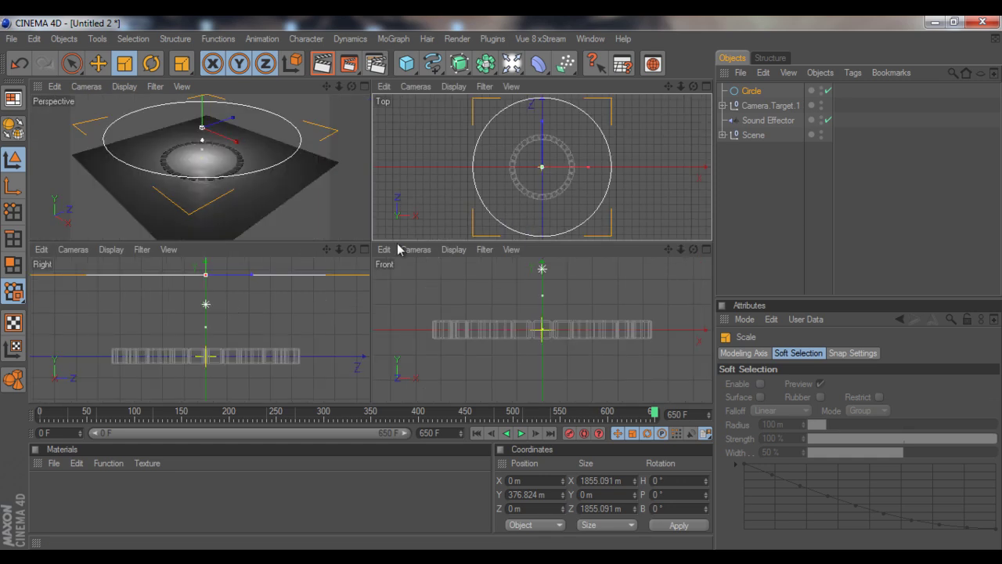
key("r")
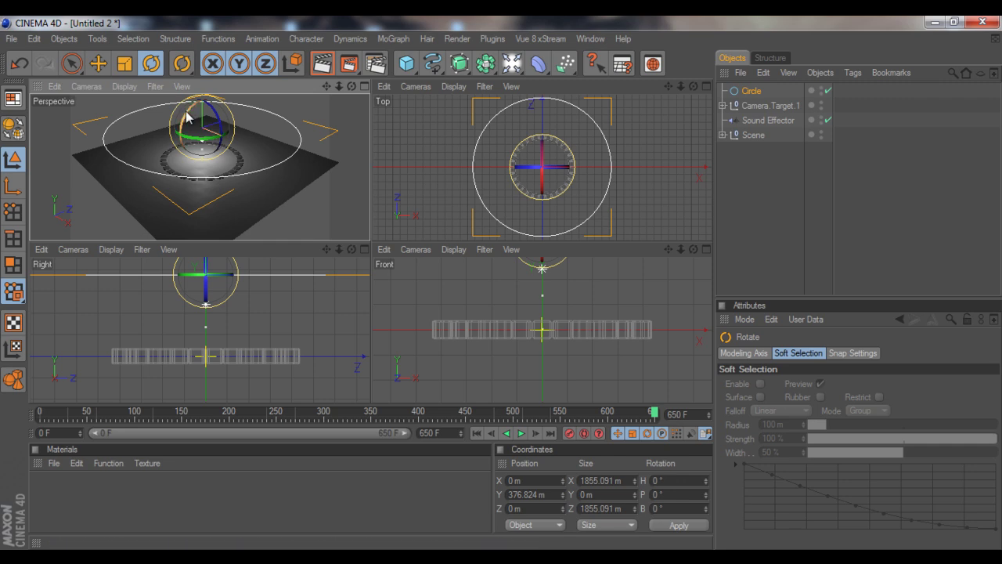
left_click_drag(188, 121, 190, 130)
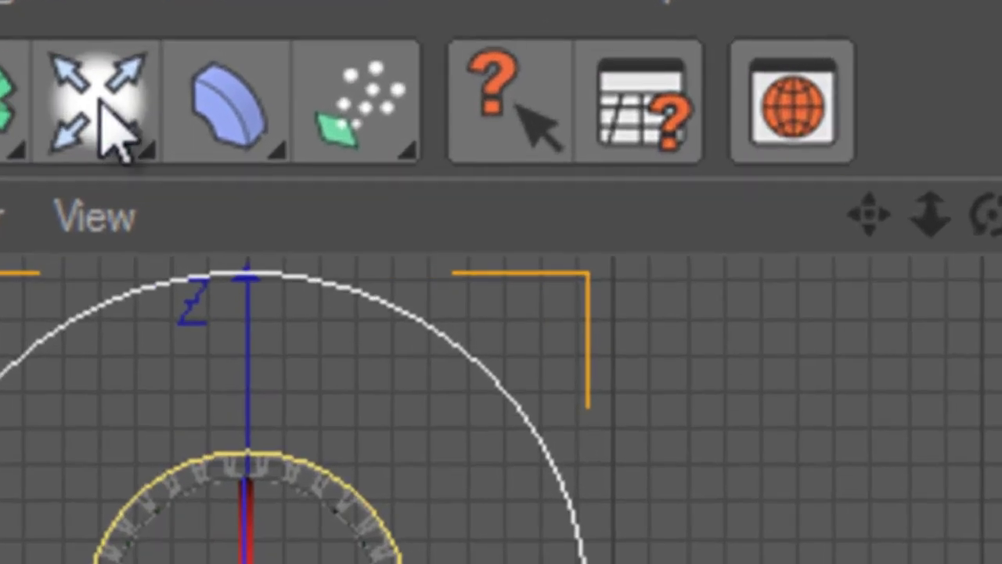
Add a Target Camera, delete its Camera.Target.2 null, and select the new Camera.
left_click(449, 71)
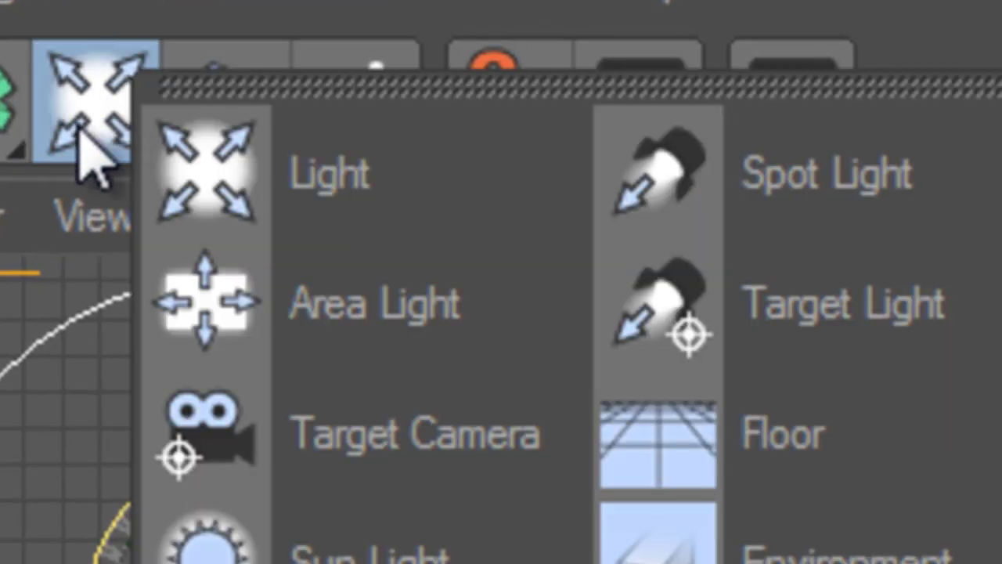
left_click(361, 446)
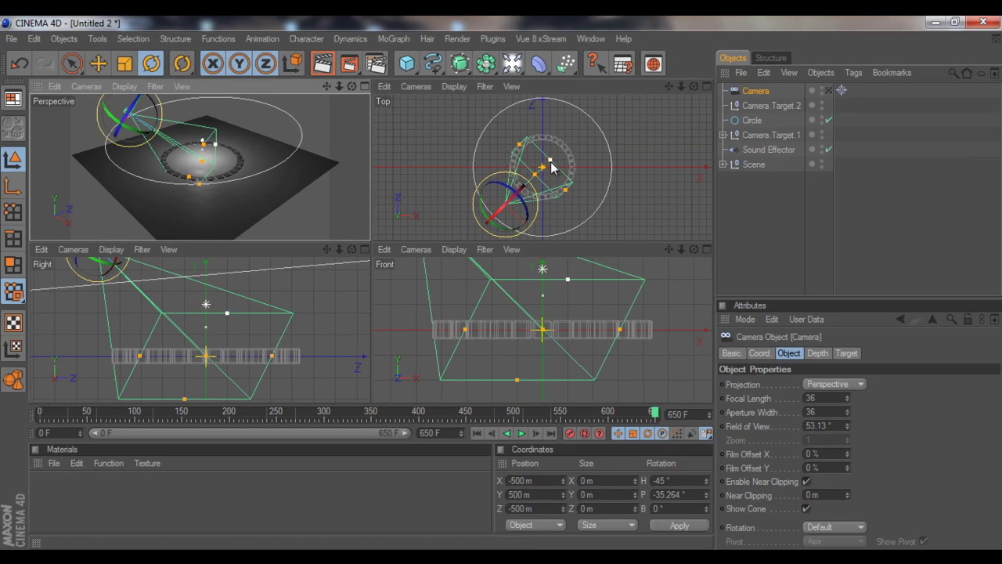
left_click(771, 106)
key("Delete")
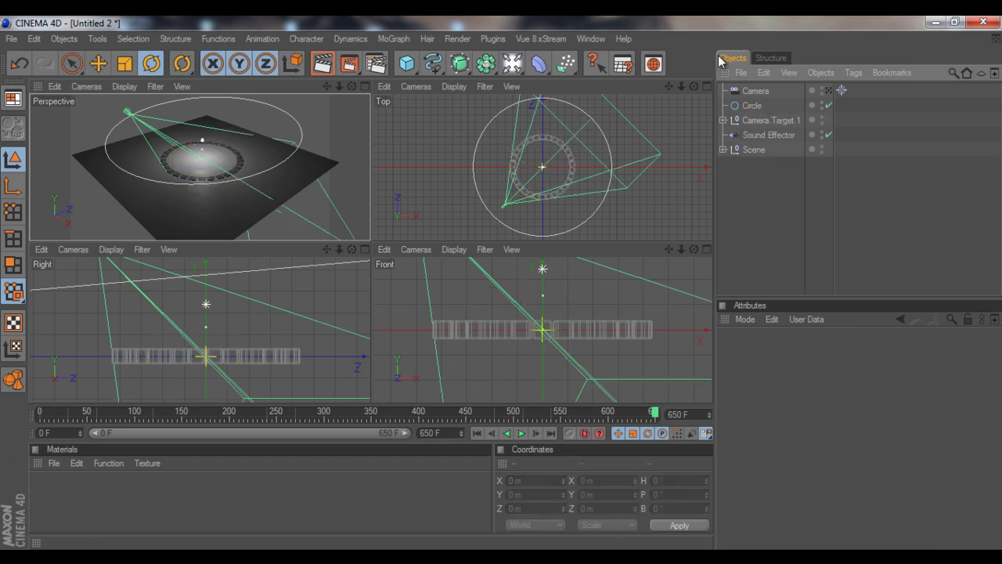
left_click(759, 92)
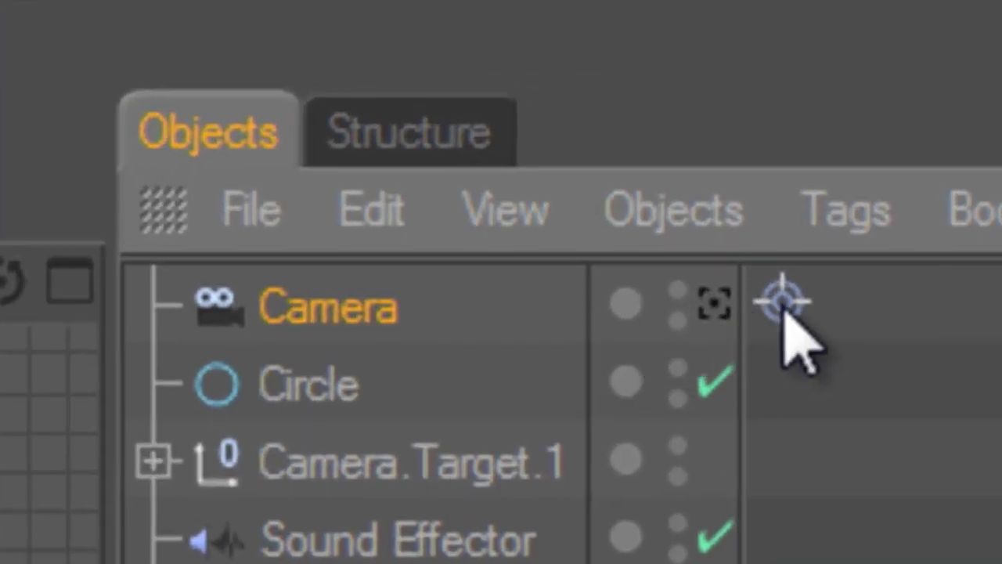
Set the Sound Effector as the Target Object in the camera's Target tag.
left_click(782, 305)
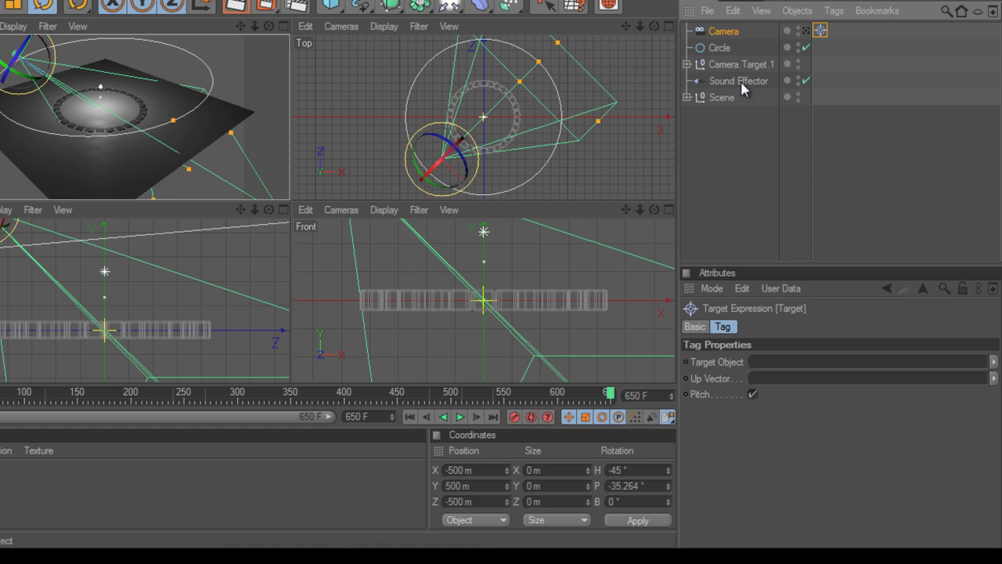
left_click_drag(740, 80, 776, 363)
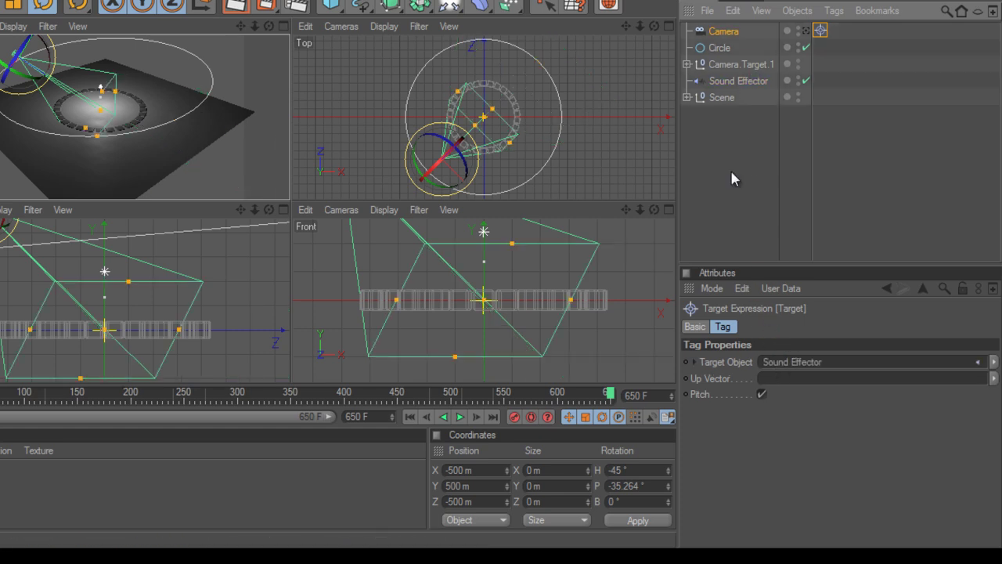
left_click(720, 83)
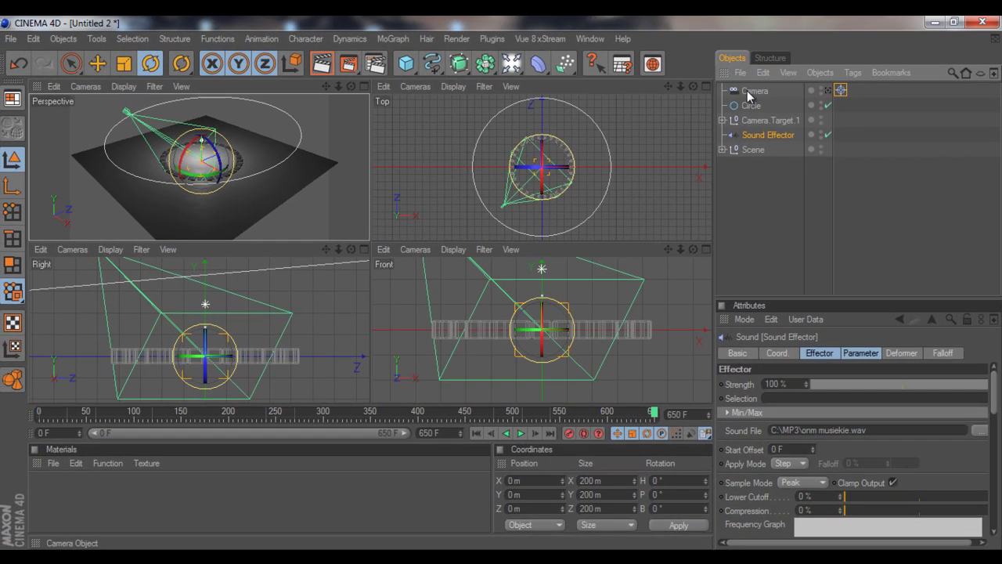
left_click(736, 68)
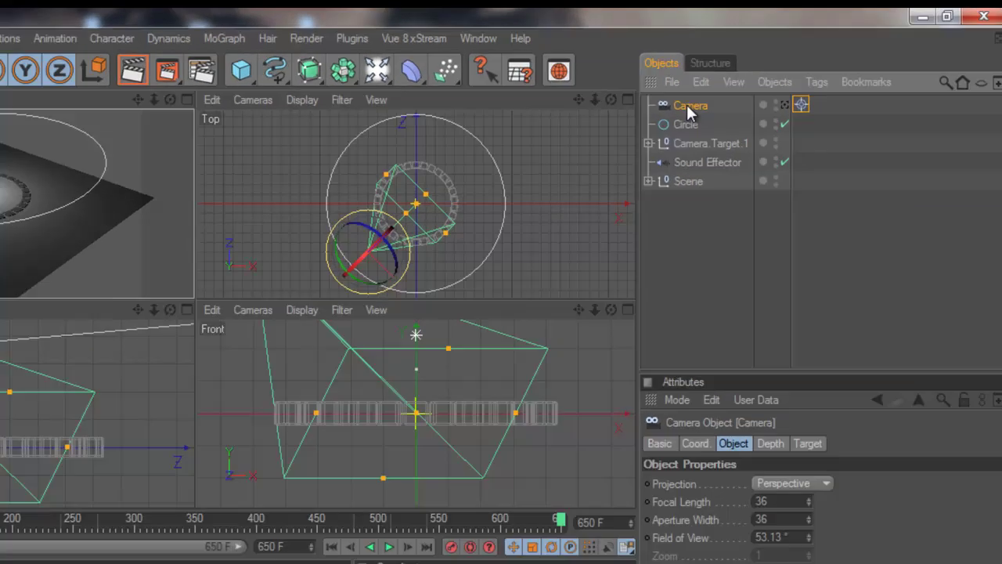
Add an Align To Spline tag to the Camera with the Circle as its Spline Path.
right_click(753, 94)
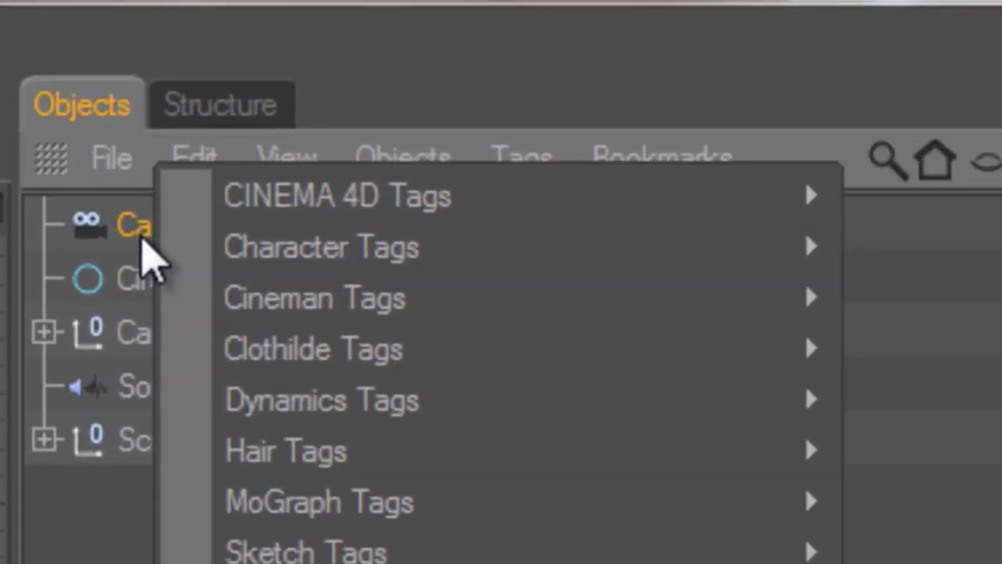
mouse_move(192, 199)
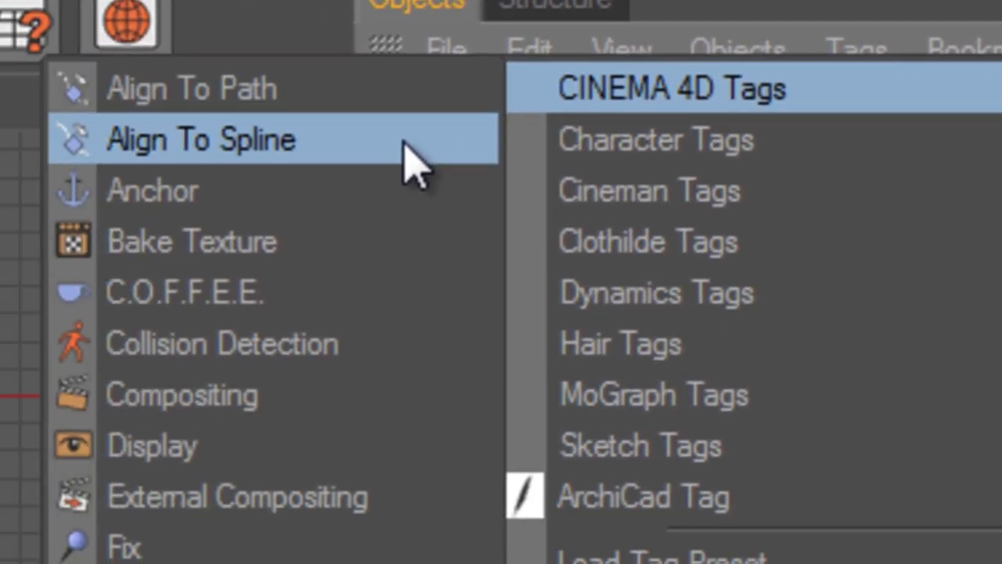
left_click(241, 155)
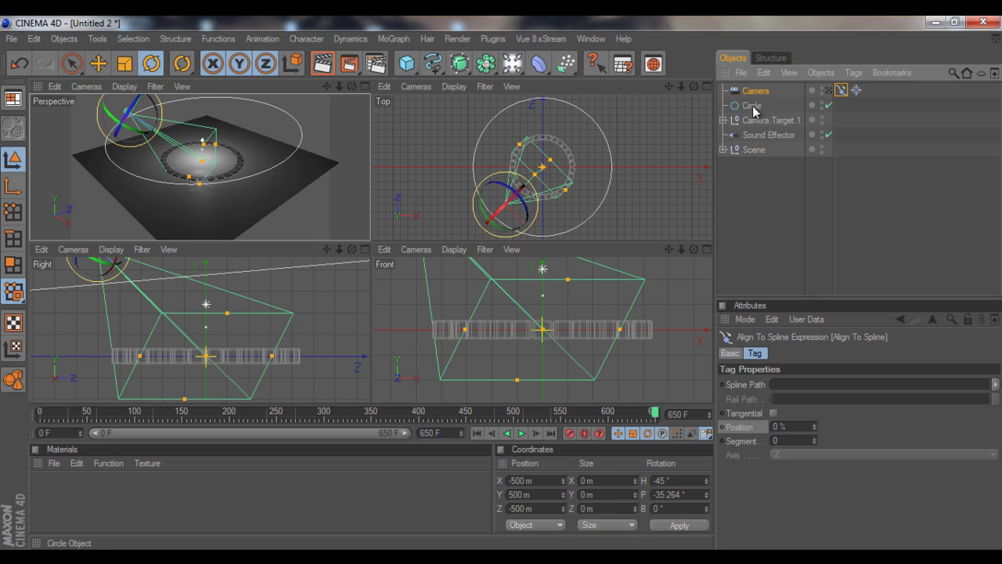
left_click_drag(753, 107, 786, 391)
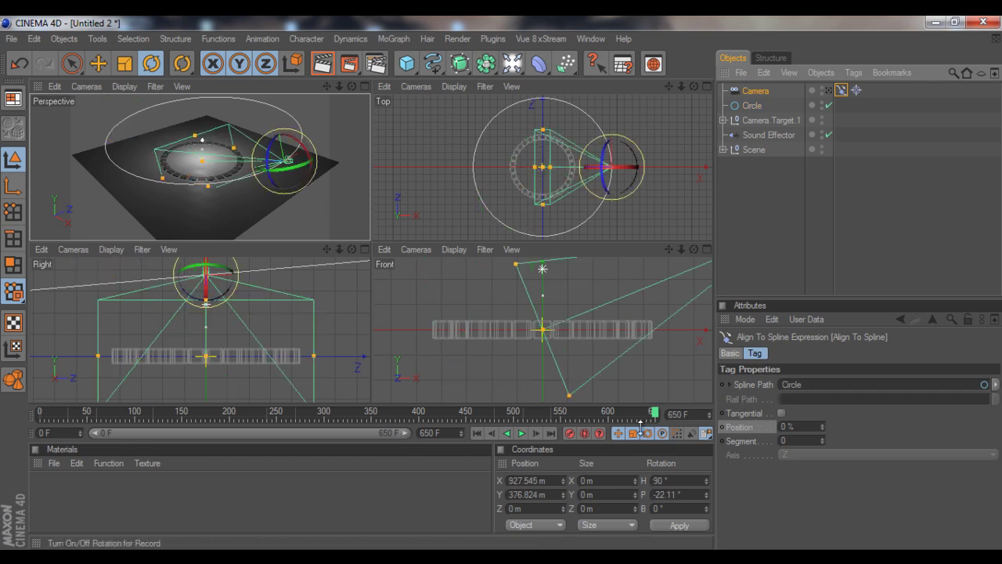
Keyframe the Align To Spline Position at 0% on frame 0 and 100% on frame 650.
mouse_move(652, 413)
left_mouse_down()
mouse_move(16, 411)
mouse_move(0, 400)
left_mouse_up()
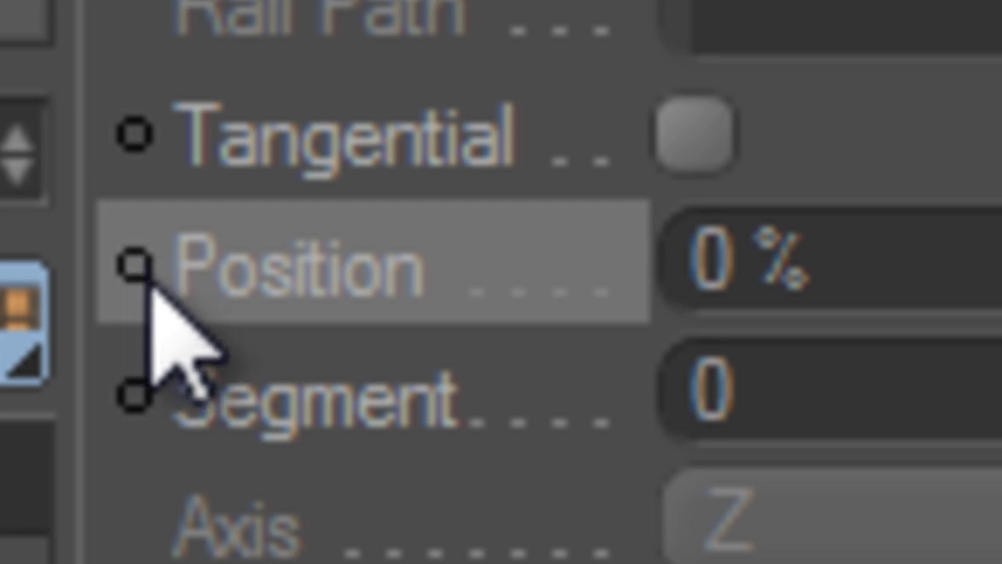
left_click(145, 270)
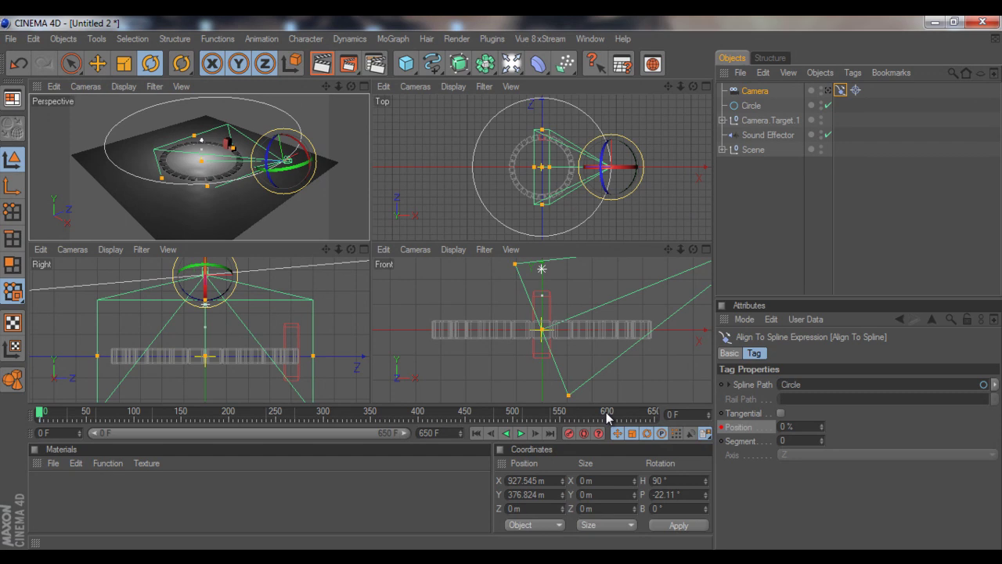
left_click_drag(607, 419, 691, 424)
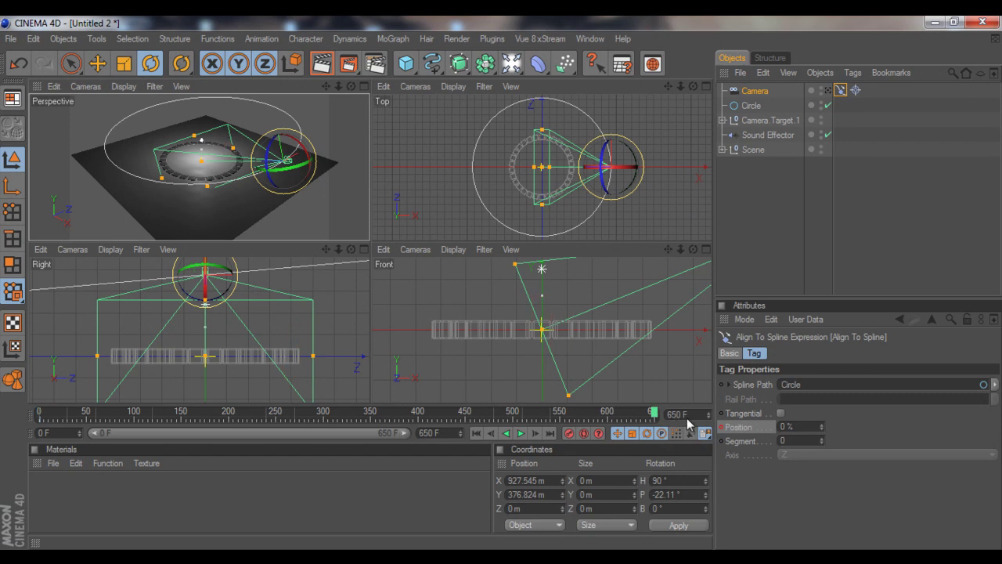
double_click(783, 426)
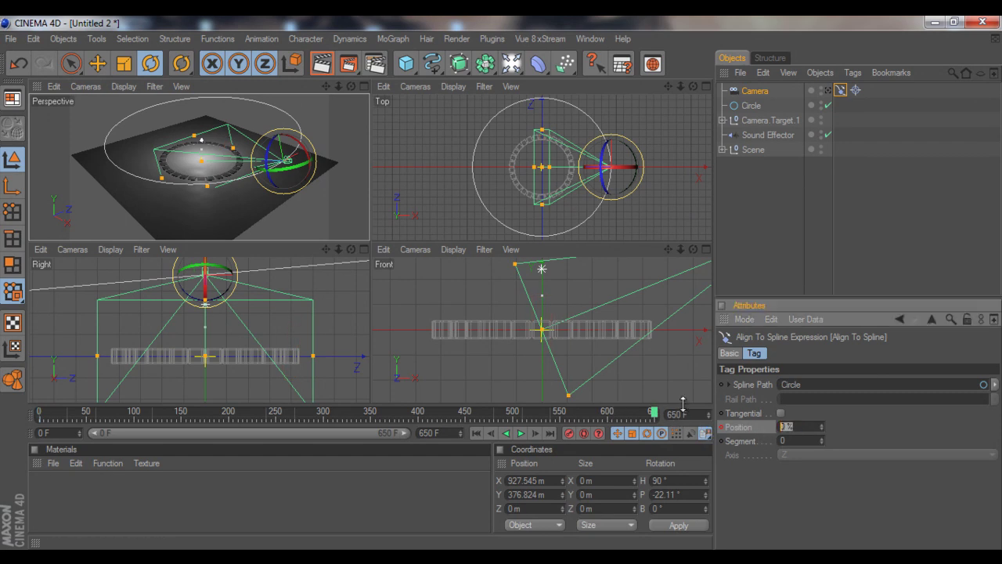
type("100")
key("Return")
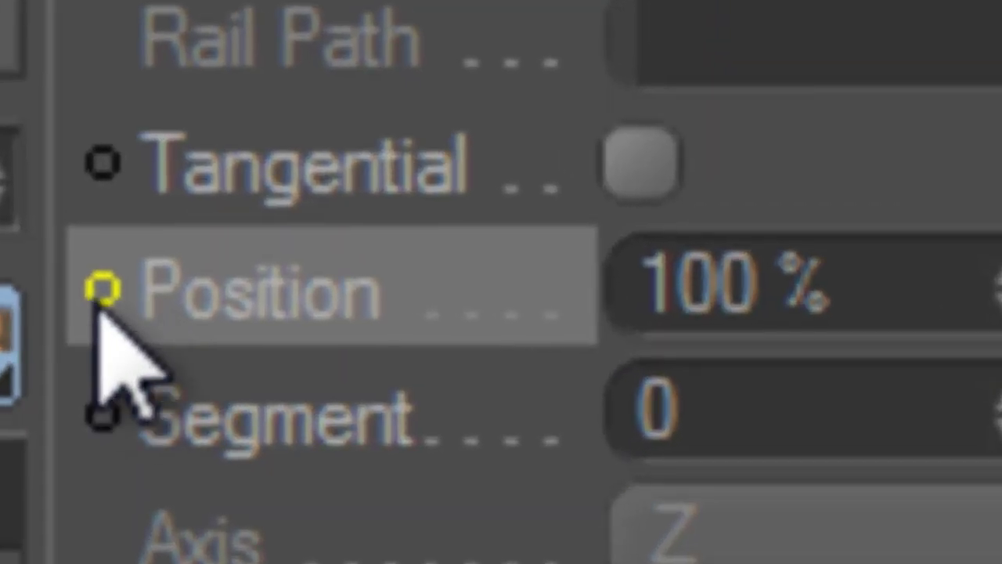
left_click(103, 291)
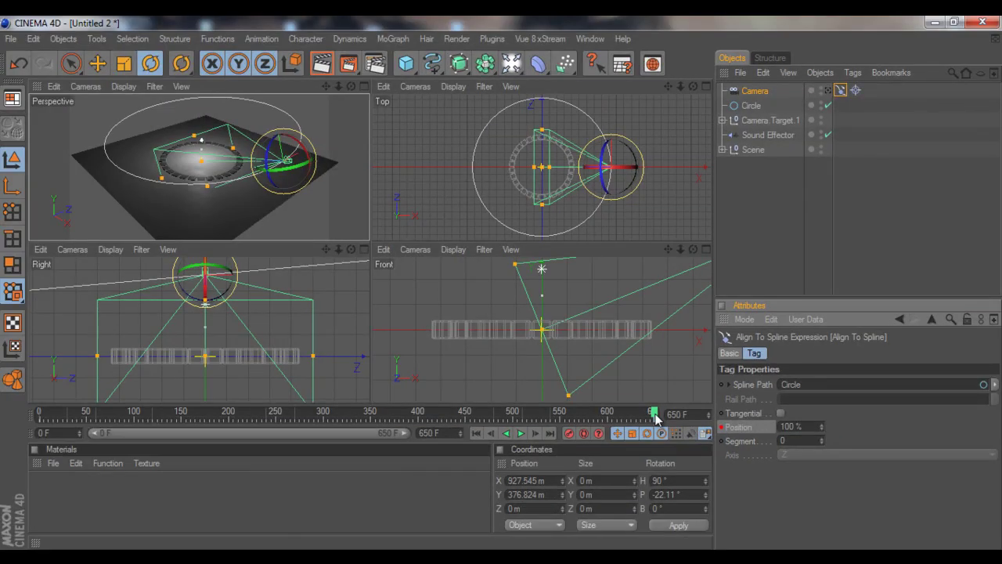
Set the Perspective viewport to the scene Camera and scrub the timeline to preview the orbit.
left_click_drag(655, 413, 685, 458)
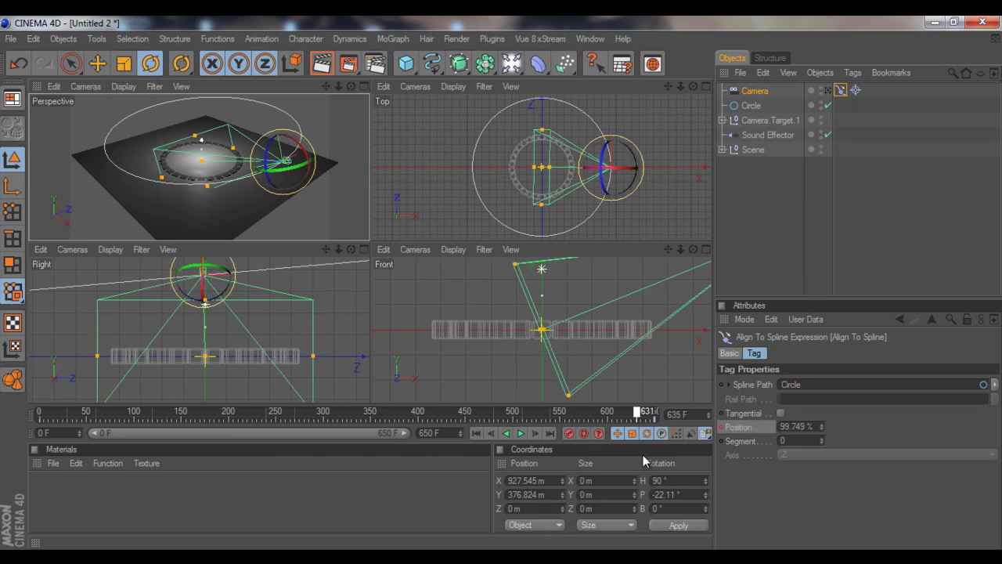
left_click(86, 86)
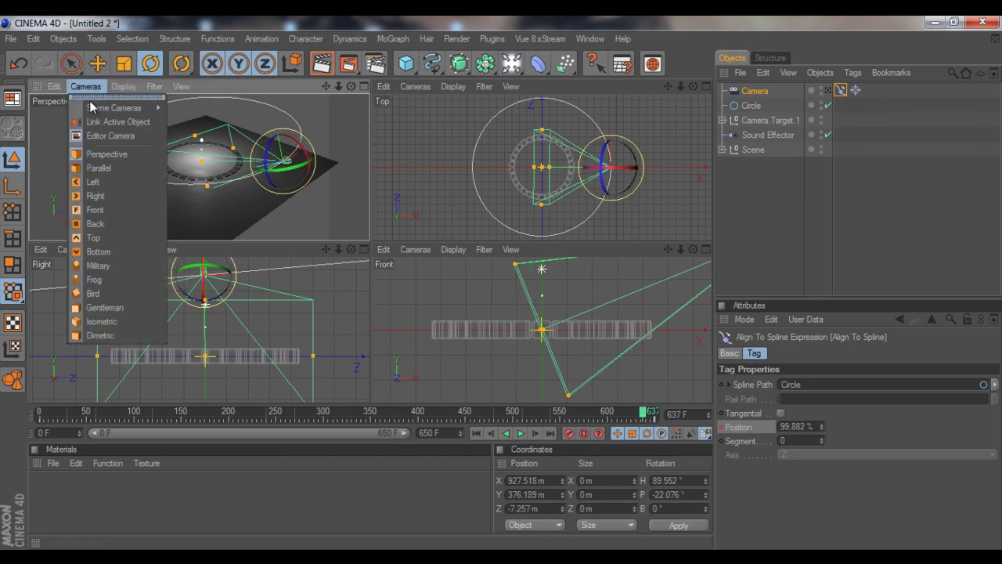
mouse_move(108, 112)
left_click(181, 108)
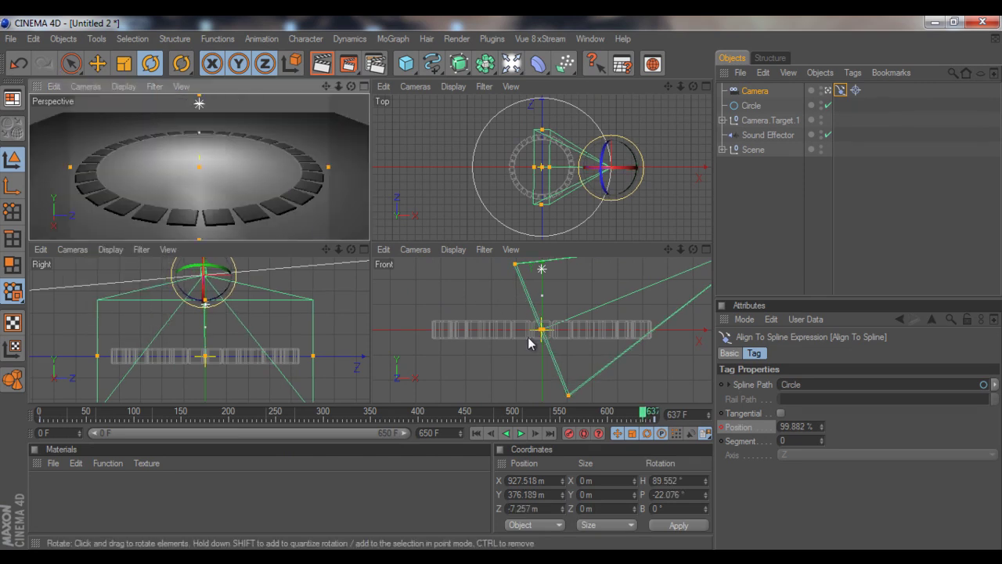
left_click_drag(649, 414, 24, 435)
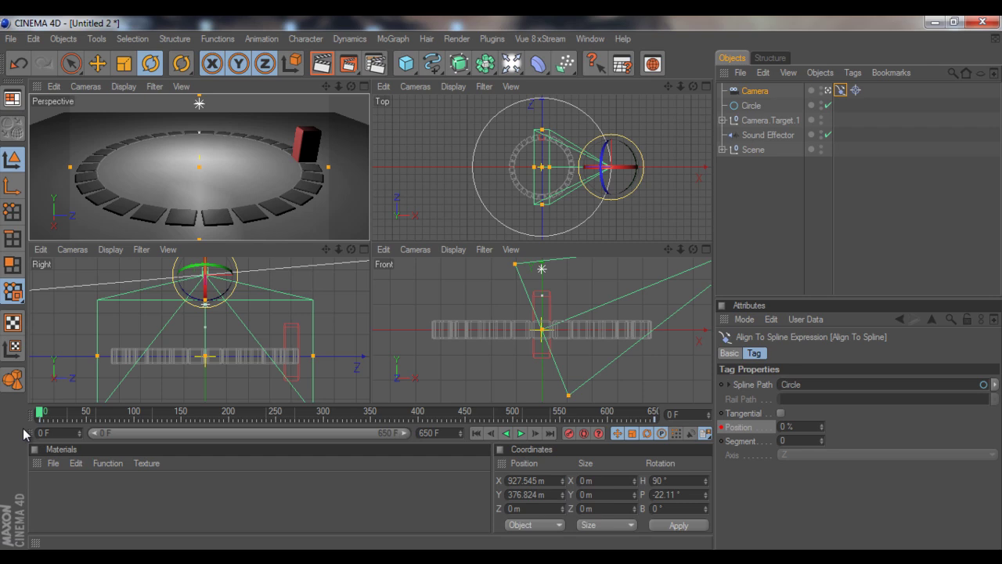